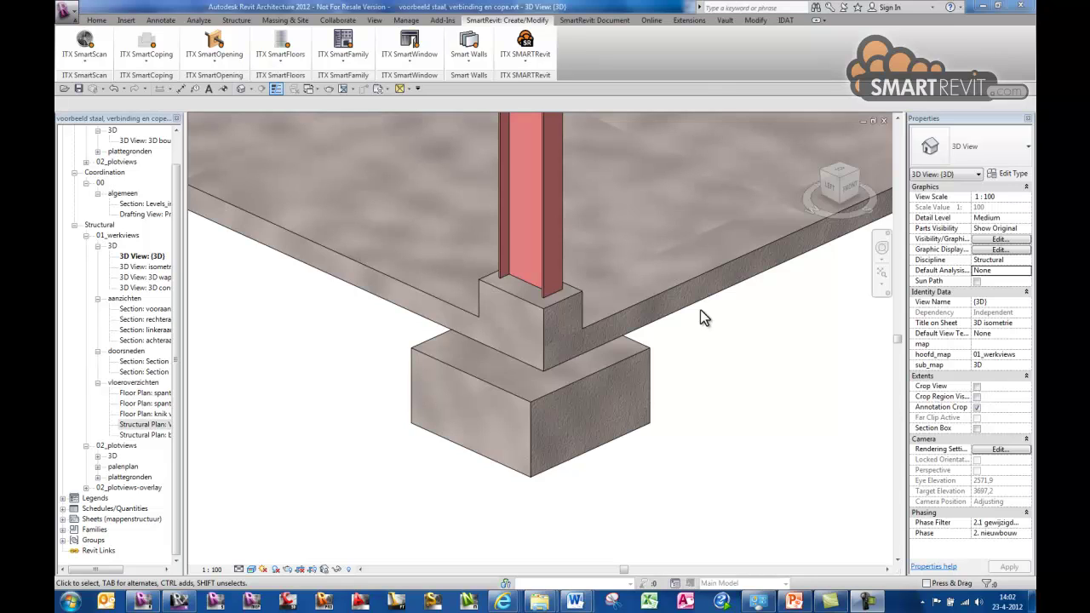
Step: Select the IPE450 structural column set into the concrete footing in the 3D view
{"action": "left_click", "coordinate": [541, 244]}
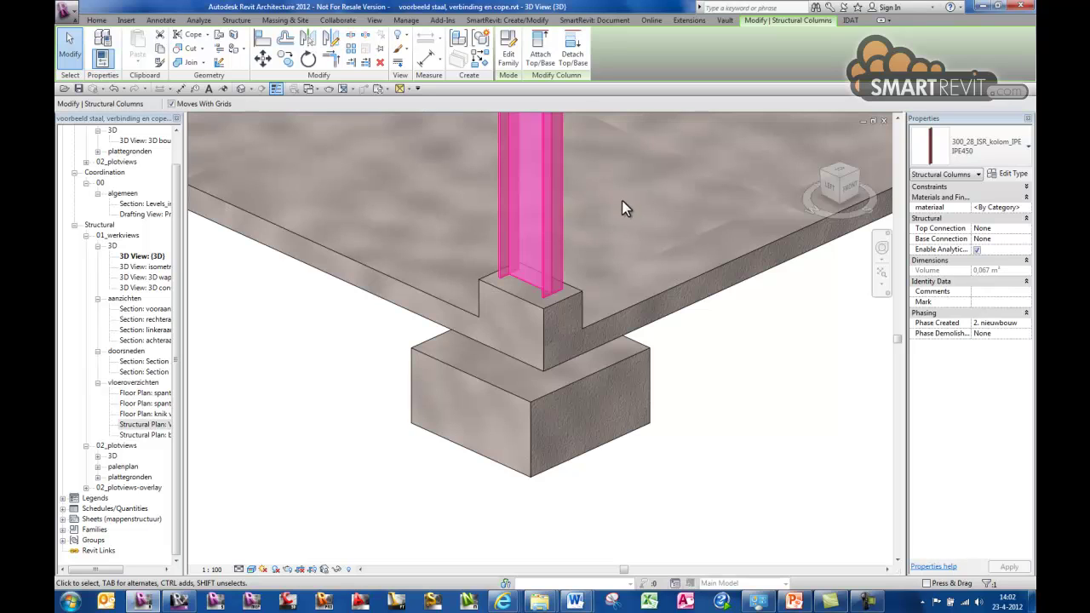
Step: Launch ITX SmartScan Insert Elements for the IPE450 column and show the insertable categories
{"action": "left_click", "coordinate": [509, 20]}
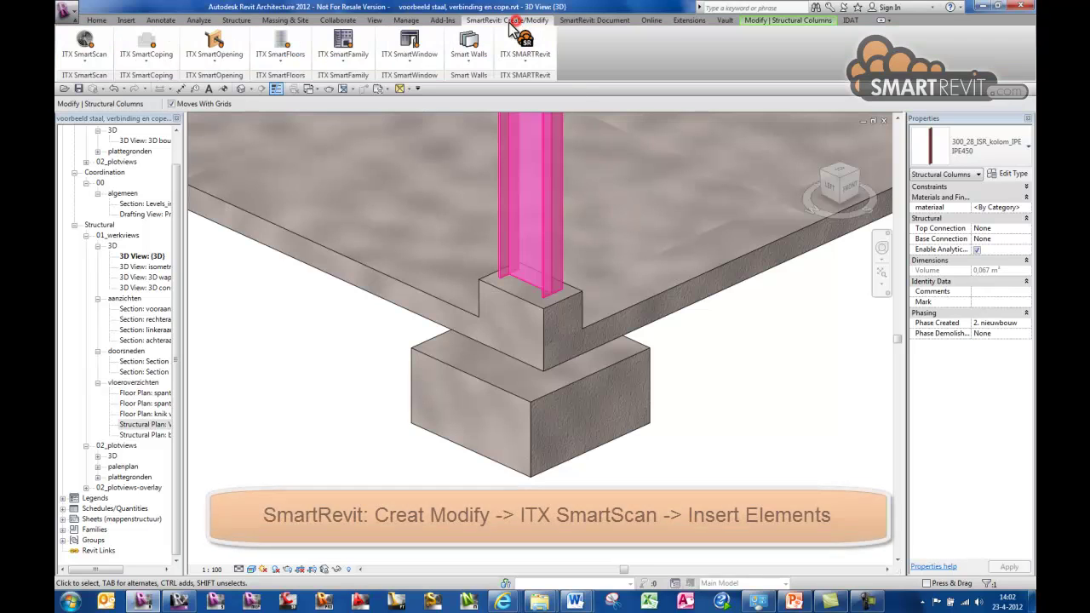
{"action": "left_click", "coordinate": [76, 53]}
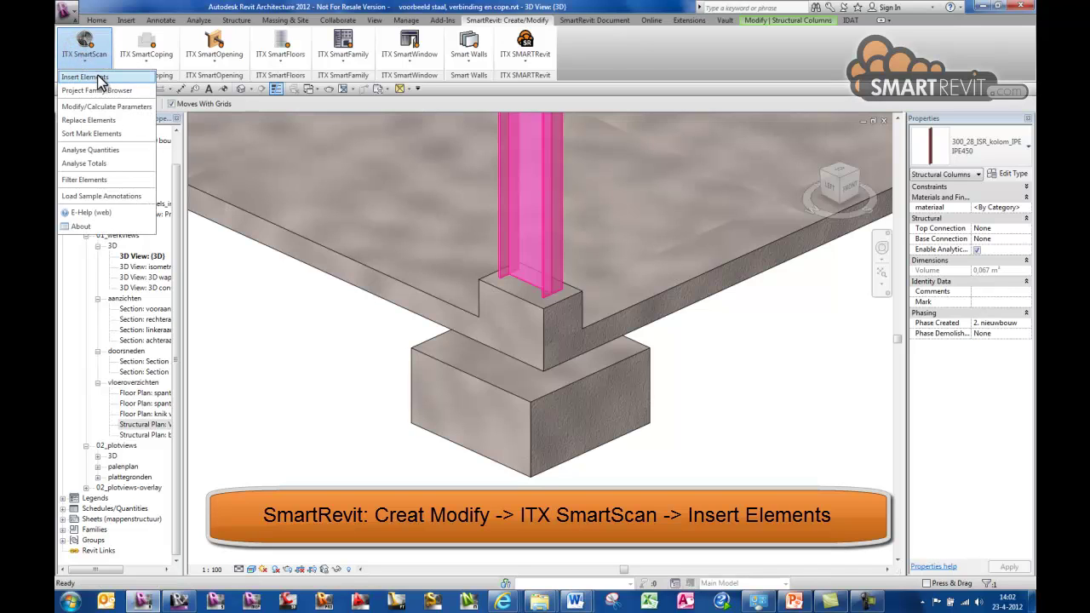
{"action": "left_click", "coordinate": [85, 77]}
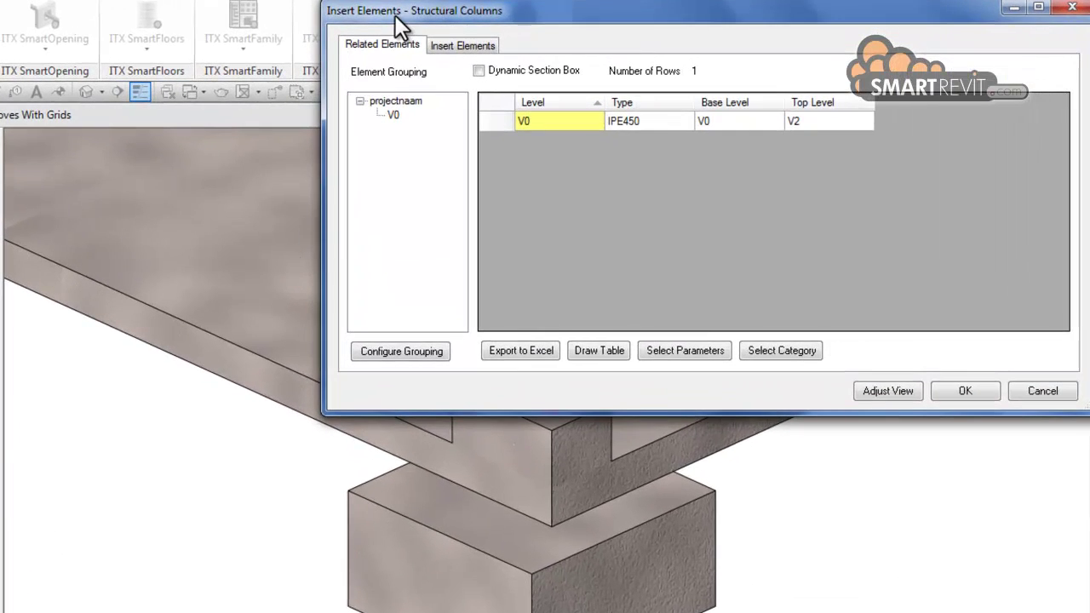
{"action": "left_click", "coordinate": [463, 46]}
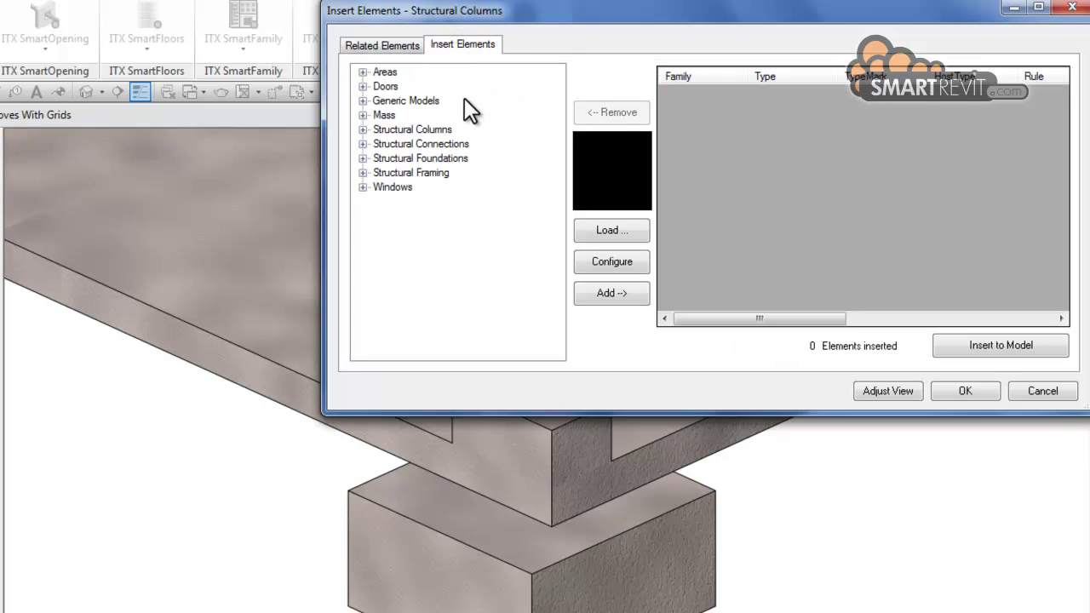
Step: Add the 190x450x15 type from Structural Connections > 300_28_ISR_voetplaat to the insert list
{"action": "double_click", "coordinate": [435, 143]}
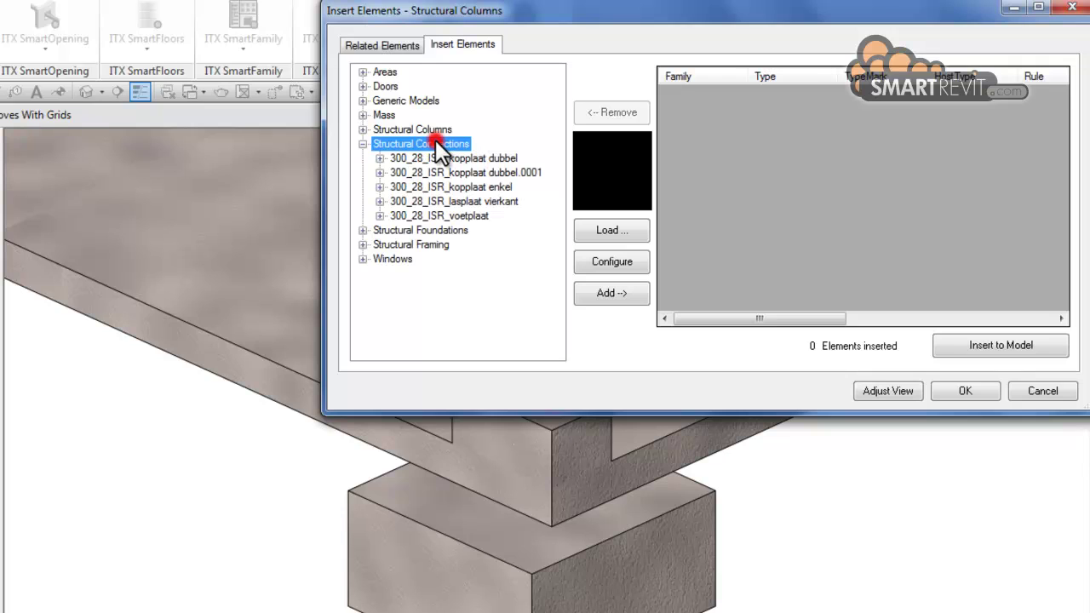
{"action": "double_click", "coordinate": [466, 217]}
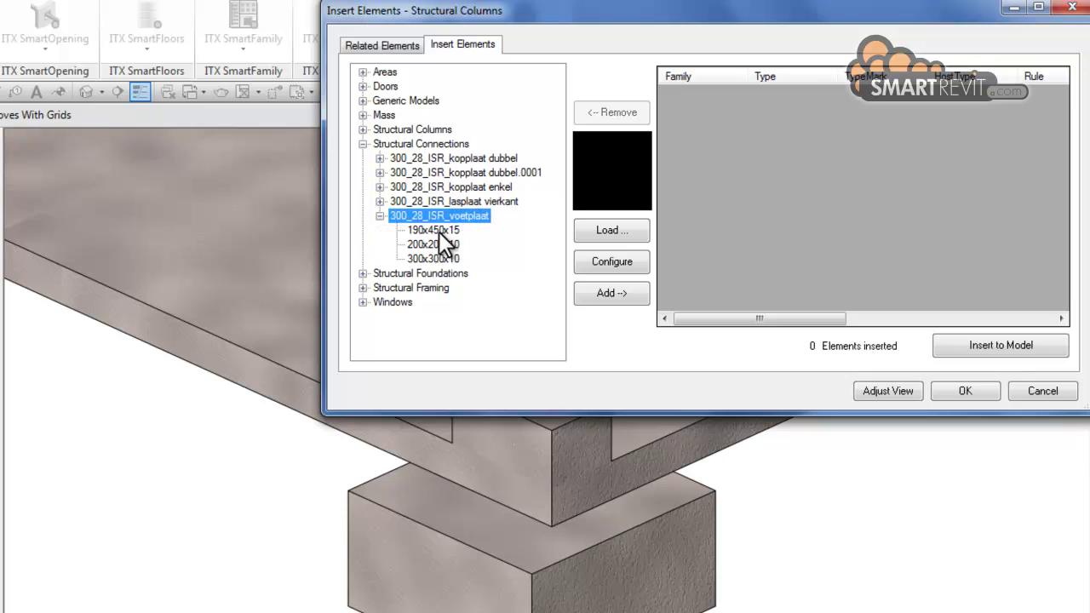
{"action": "left_click", "coordinate": [438, 231]}
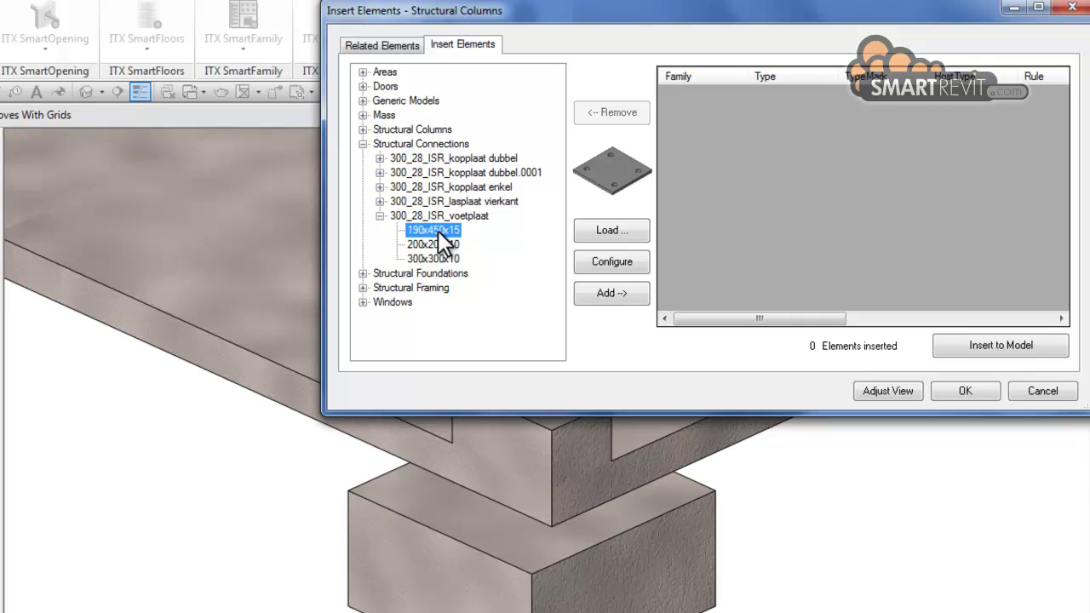
{"action": "left_click", "coordinate": [610, 297]}
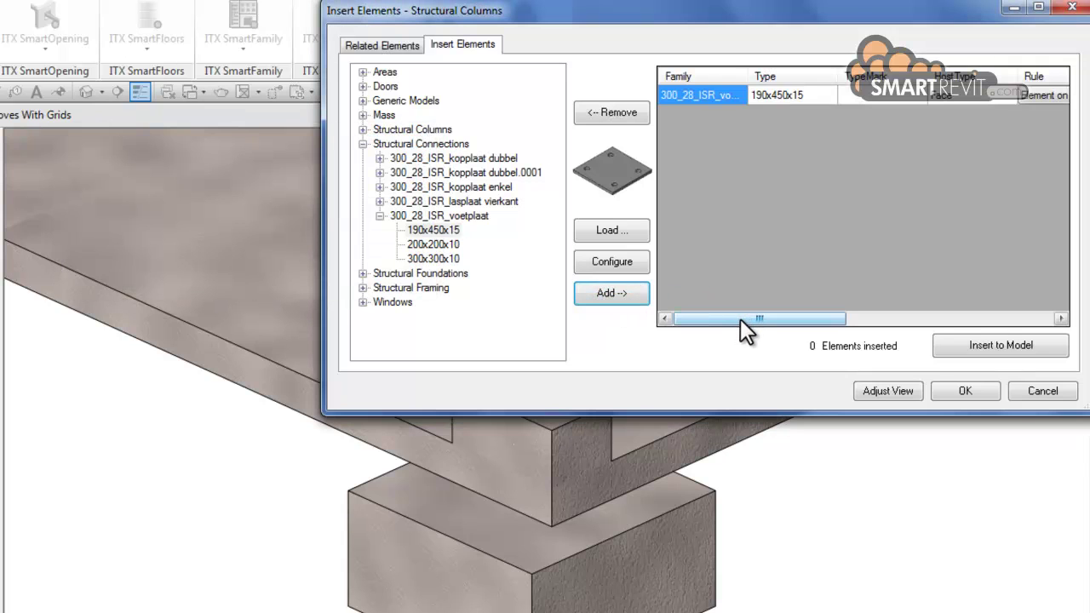
Step: Apply the 'Element on the Bottom Face of Structural Column' rule, insert the plate, and close the dialog
{"action": "left_click_drag", "start_coordinate": [738, 319], "coordinate": [877, 324]}
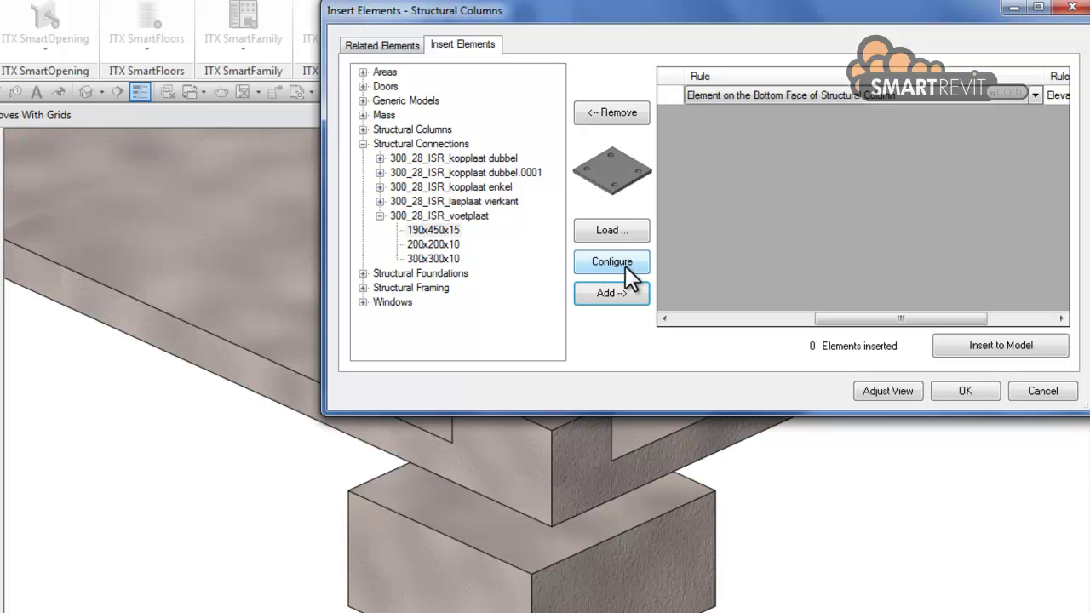
{"action": "left_click", "coordinate": [769, 93]}
{"action": "left_click", "coordinate": [994, 346]}
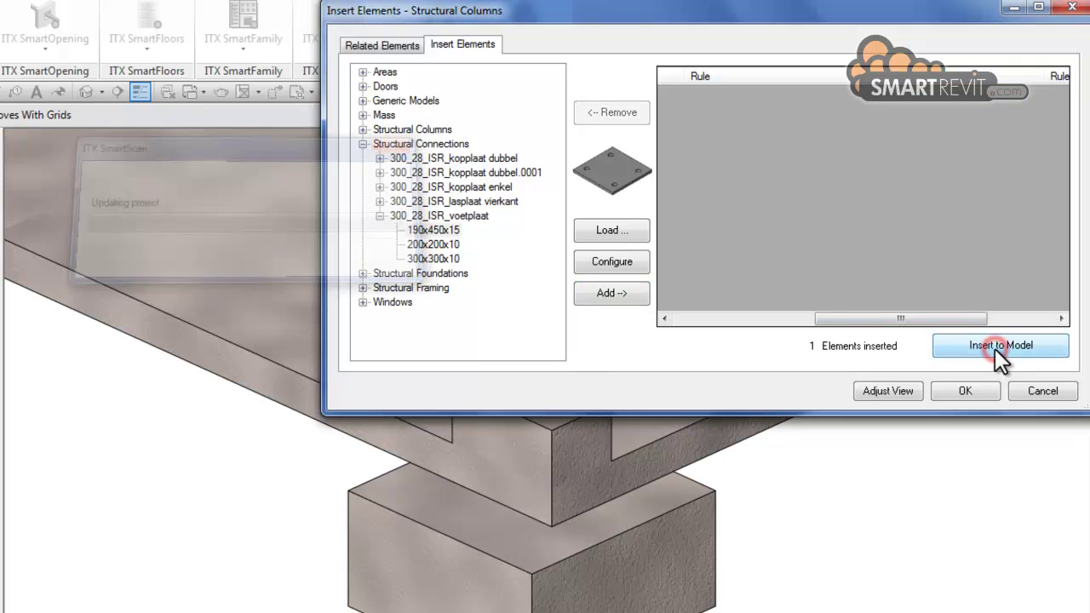
{"action": "left_click", "coordinate": [957, 391]}
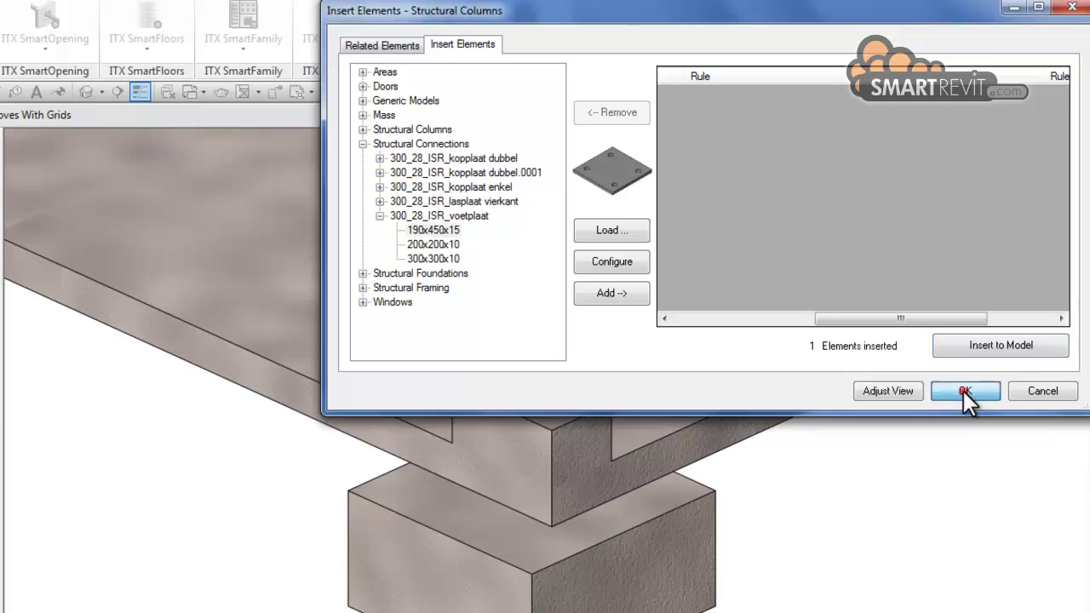
{"action": "left_click", "coordinate": [681, 366]}
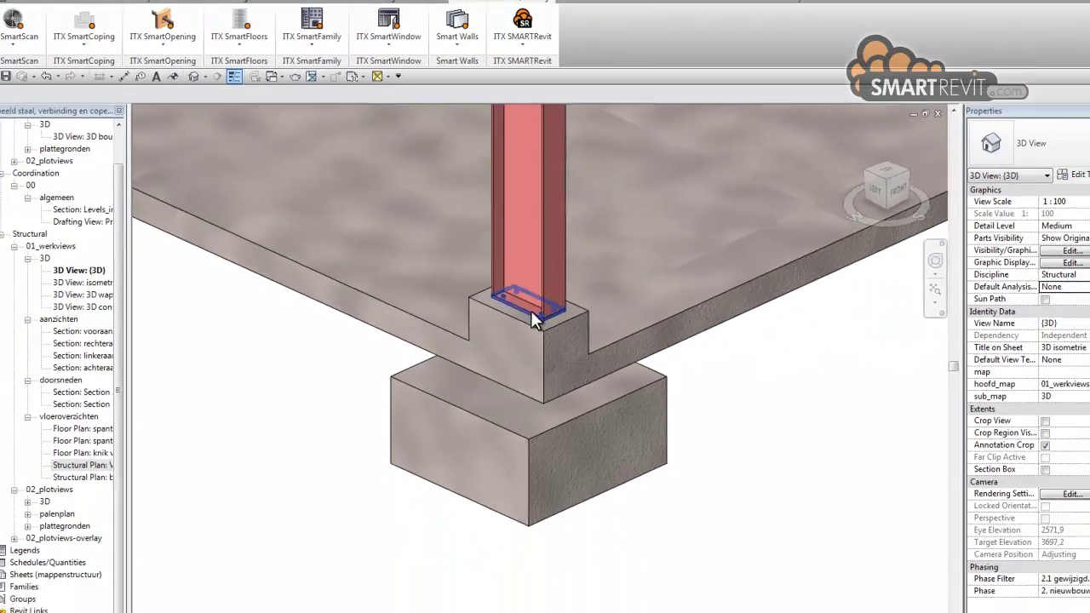
Step: Zoom in and select the new 190x450x15 base plate under the column to check it
{"action": "scroll", "coordinate": [530, 300], "scroll_direction": "up", "scroll_amount": 3}
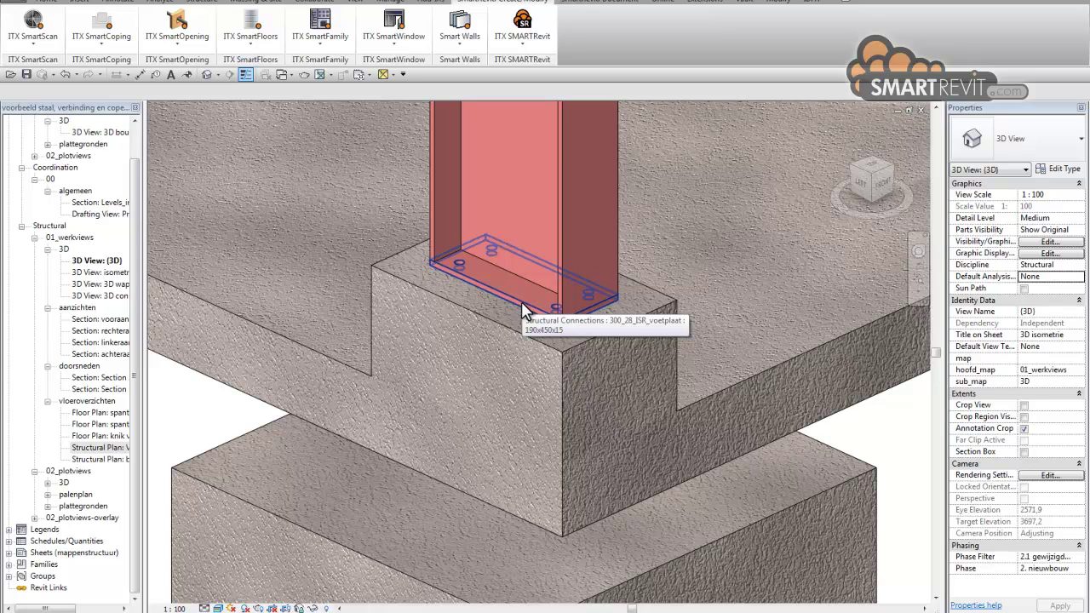
{"action": "left_click", "coordinate": [523, 307]}
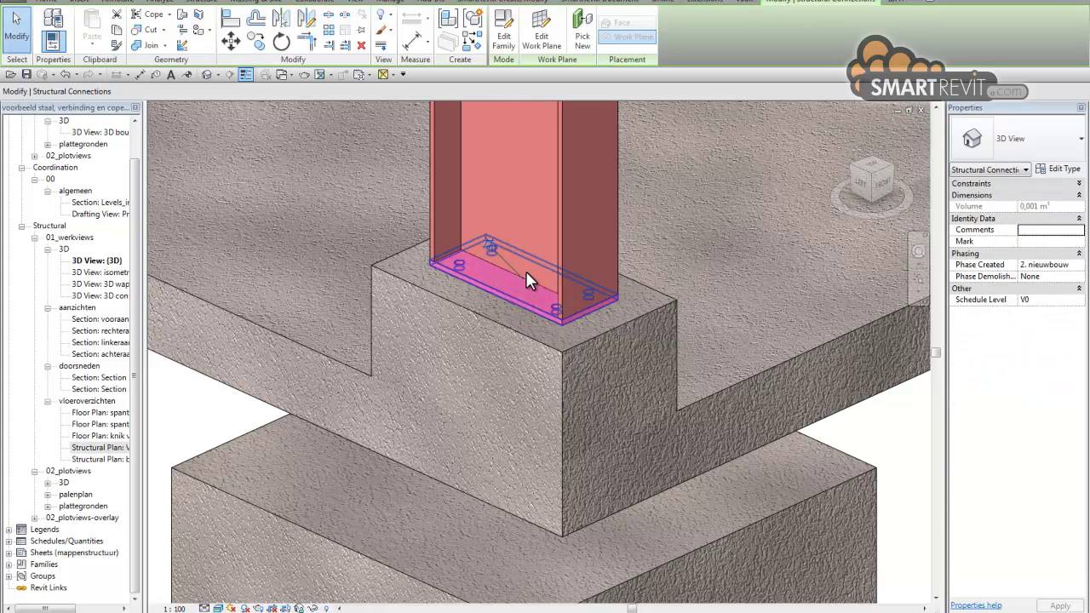
{"action": "scroll", "coordinate": [527, 277], "scroll_direction": "down", "scroll_amount": 4}
{"action": "key", "text": "Escape"}
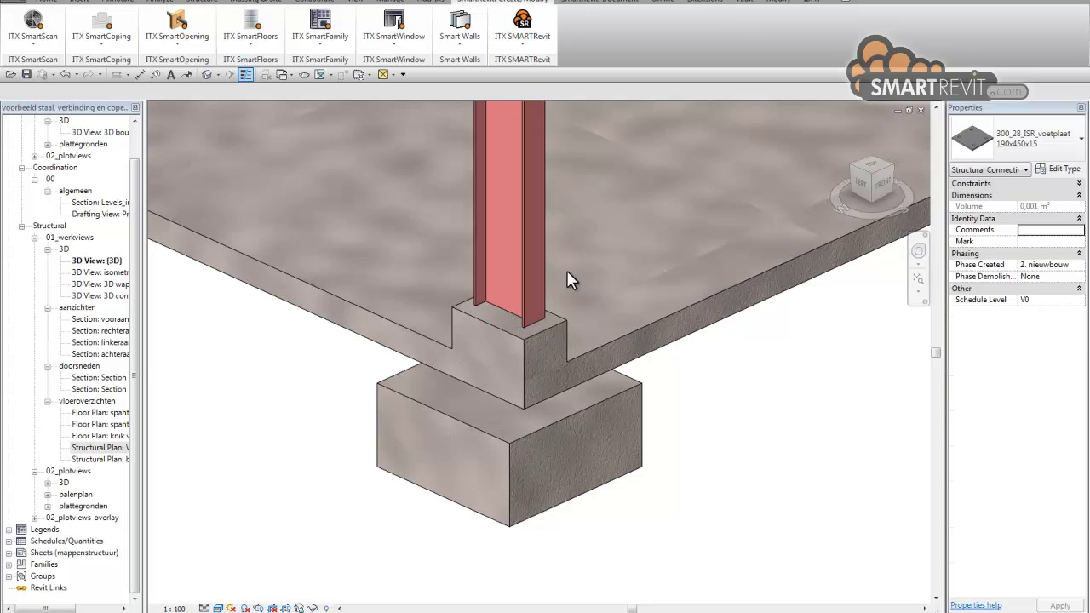
Step: Zoom out and pan to frame the whole steel hall
{"action": "scroll", "coordinate": [621, 211], "scroll_direction": "down", "scroll_amount": 1}
{"action": "scroll", "coordinate": [621, 213], "scroll_direction": "down", "scroll_amount": 6}
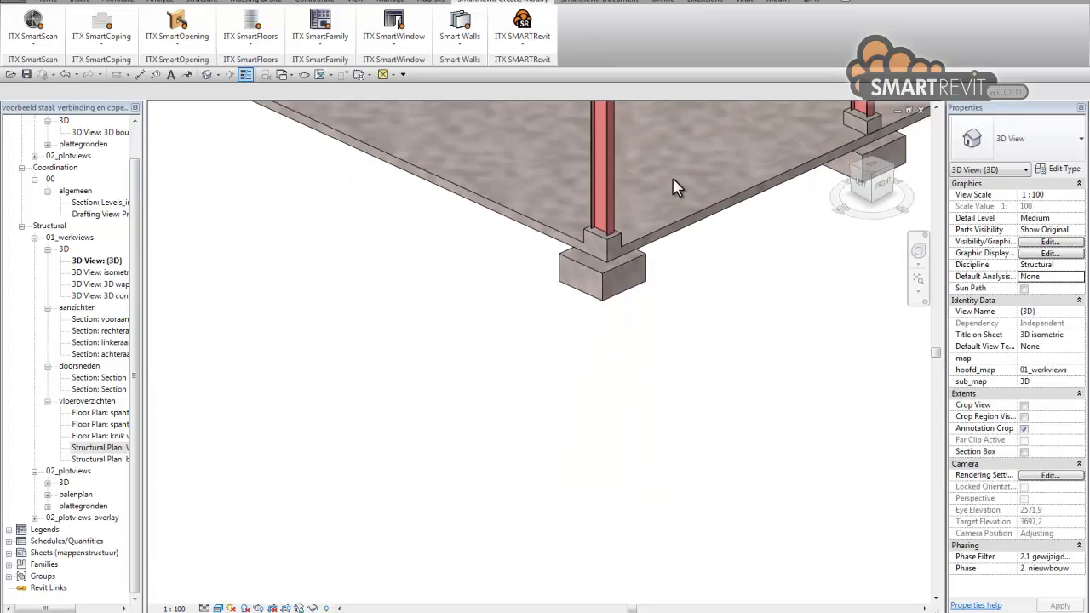
{"action": "middle_click_drag", "start_coordinate": [718, 189], "coordinate": [380, 172]}
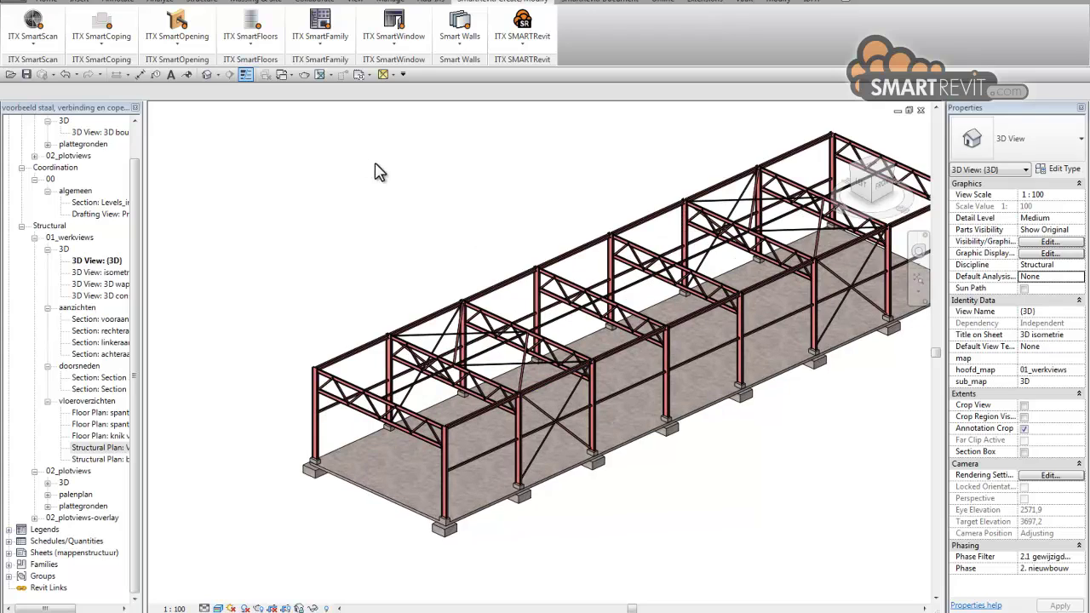
Step: Rerun Insert Elements with the Structural Columns category to list all 16 IPE450 columns
{"action": "left_click", "coordinate": [33, 43]}
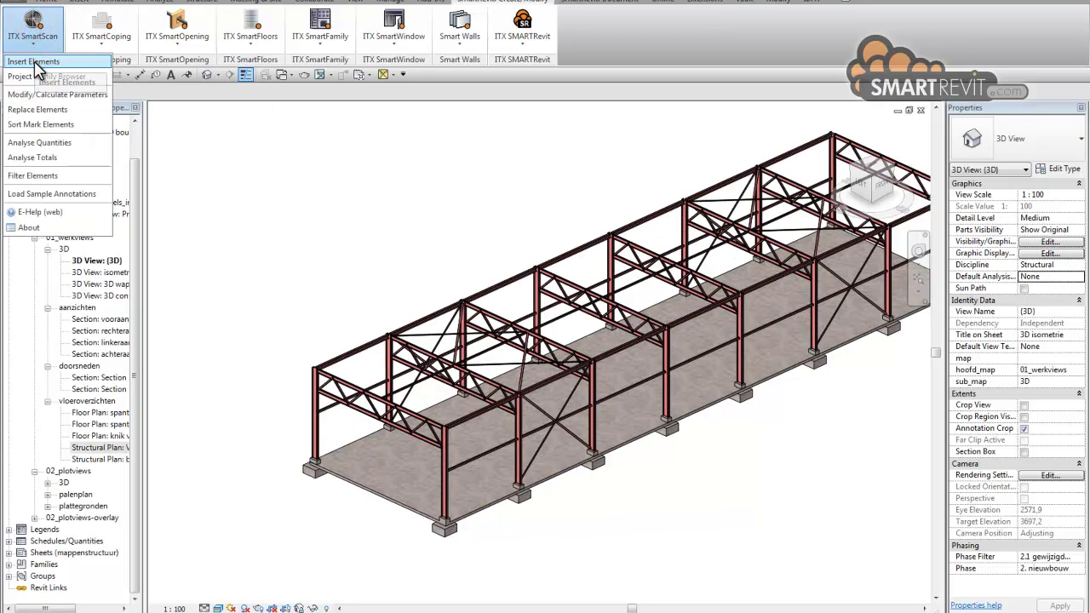
{"action": "left_click", "coordinate": [34, 62]}
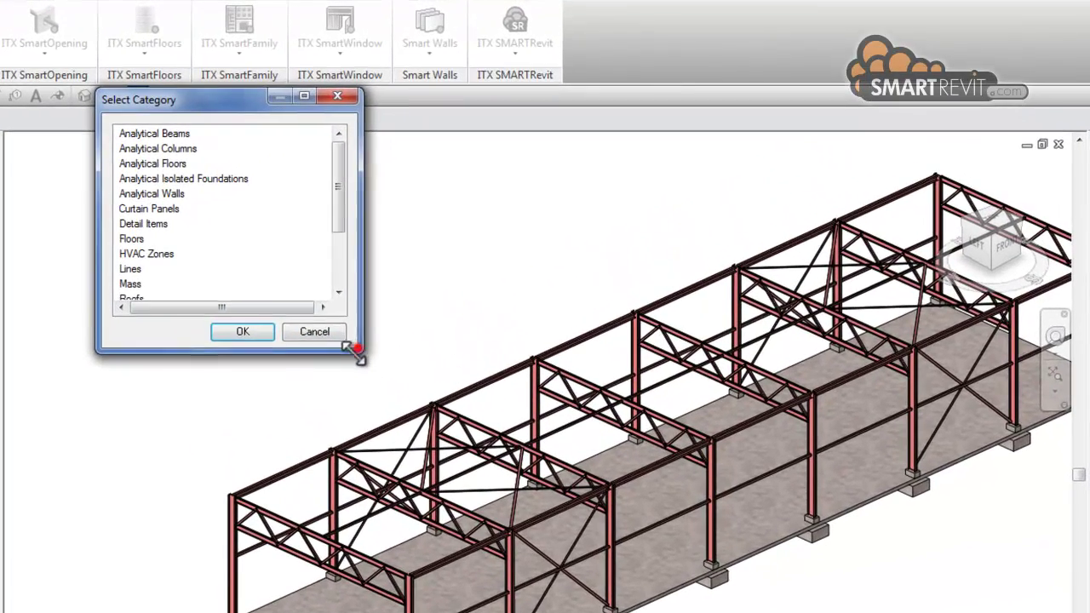
{"action": "left_click_drag", "start_coordinate": [356, 349], "coordinate": [387, 468]}
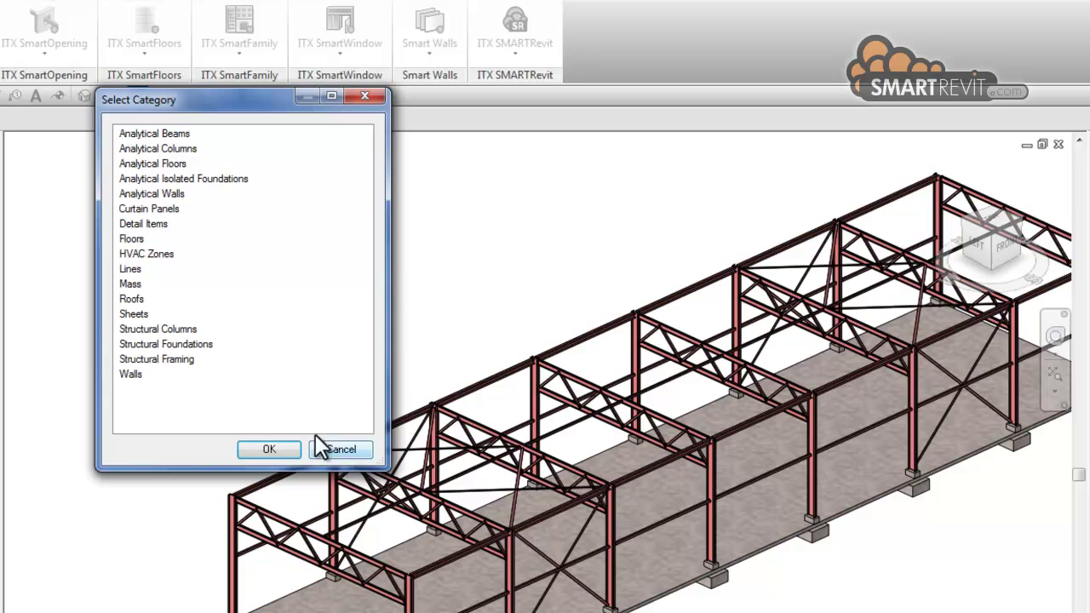
{"action": "left_click", "coordinate": [167, 330]}
{"action": "left_click", "coordinate": [263, 446]}
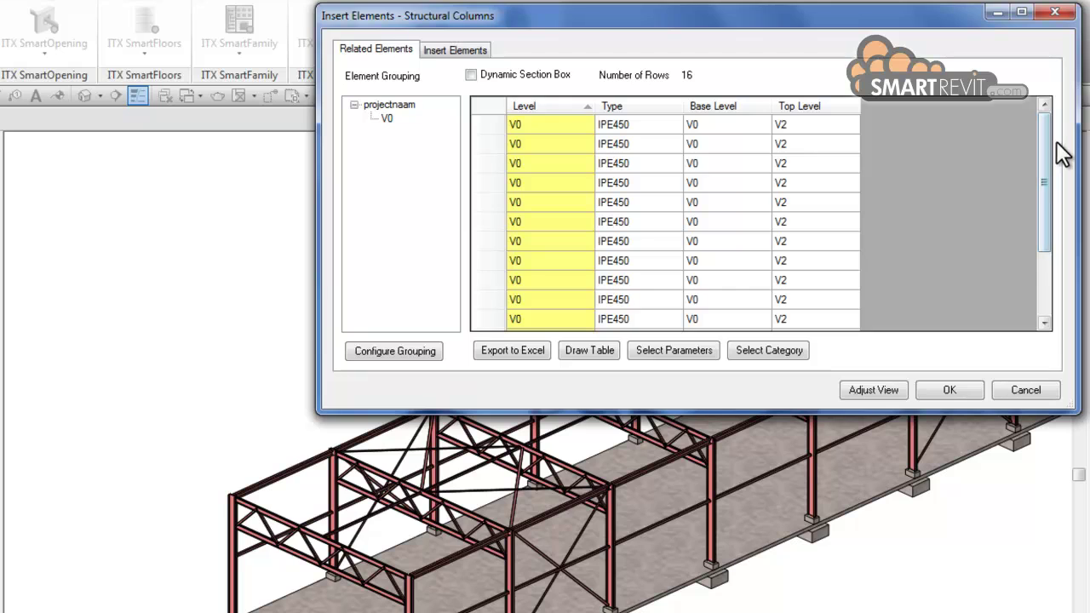
Step: Review the IPE450 Type values of the 16 columns in the Related Elements grid, then move to Insert Elements
{"action": "left_click_drag", "start_coordinate": [1051, 133], "coordinate": [1061, 217]}
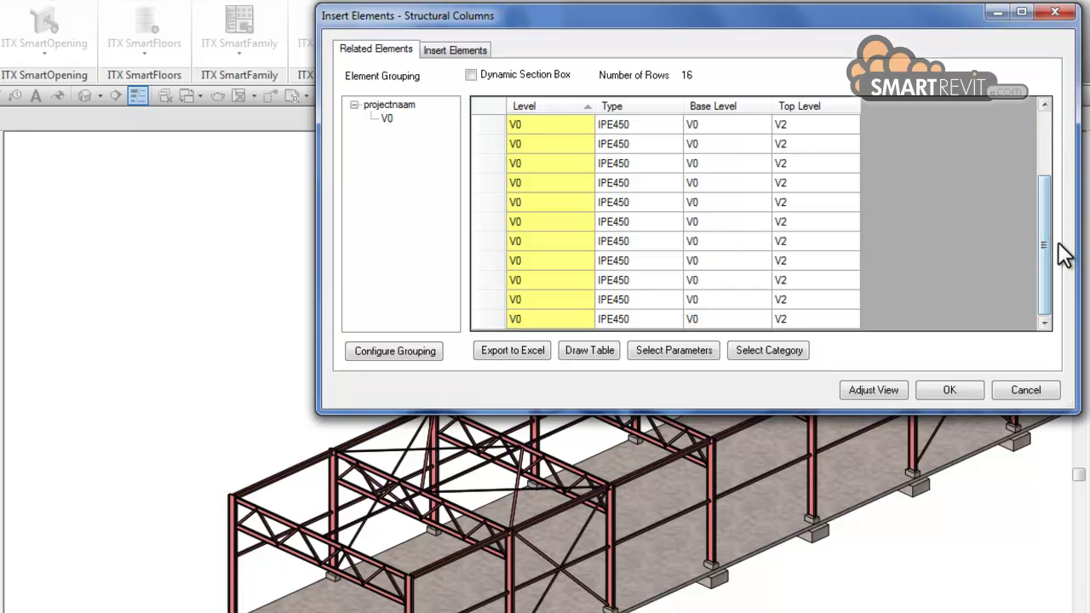
{"action": "left_click_drag", "start_coordinate": [1047, 257], "coordinate": [1045, 191]}
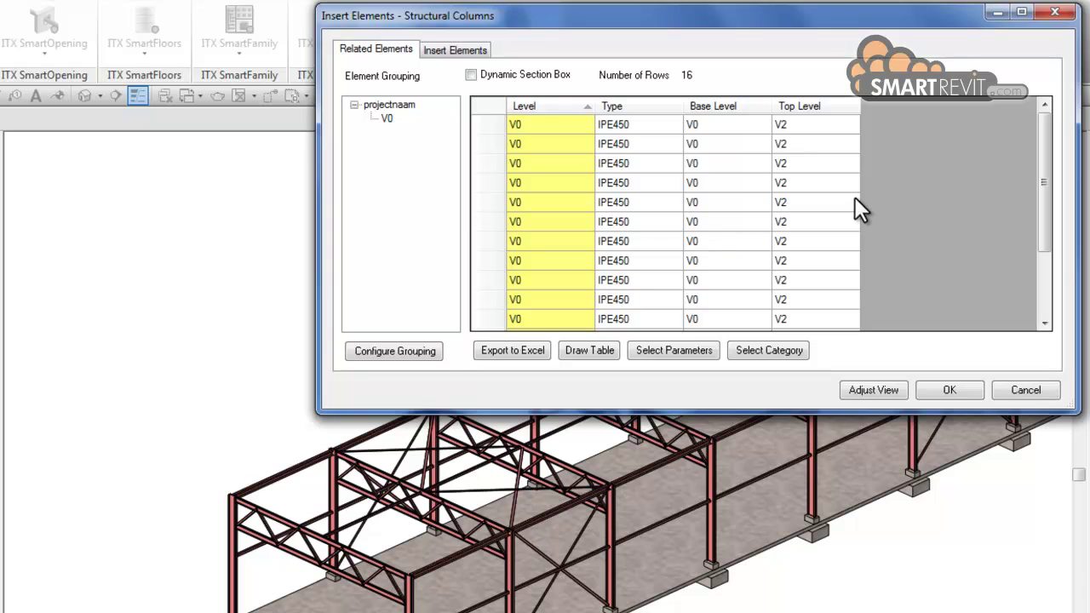
{"action": "left_click", "coordinate": [1046, 146]}
{"action": "left_click", "coordinate": [640, 124]}
{"action": "left_click_drag", "start_coordinate": [642, 147], "coordinate": [644, 242]}
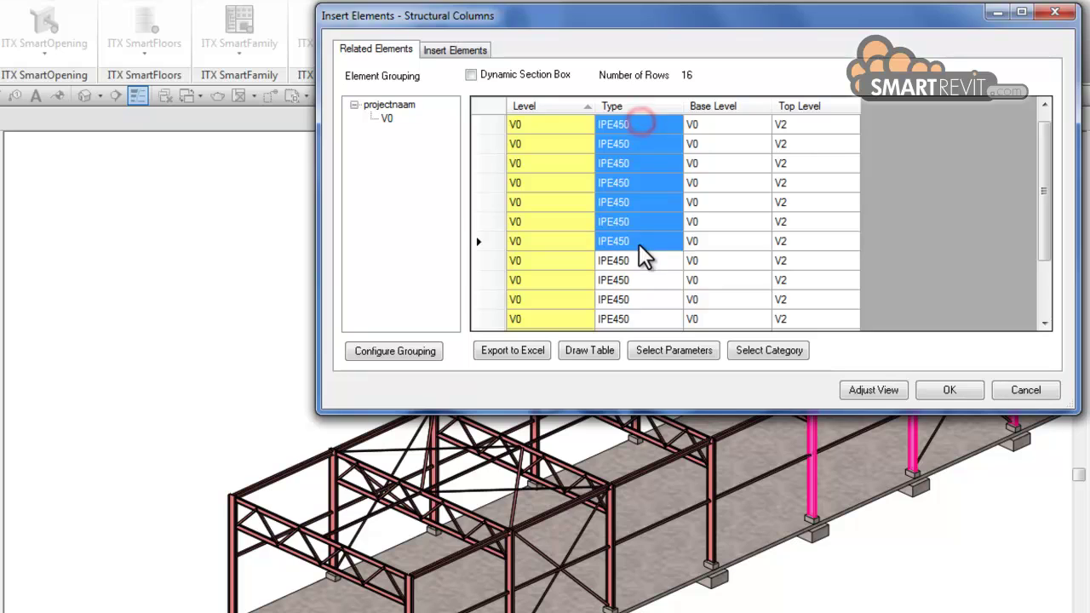
{"action": "right_click", "coordinate": [639, 204]}
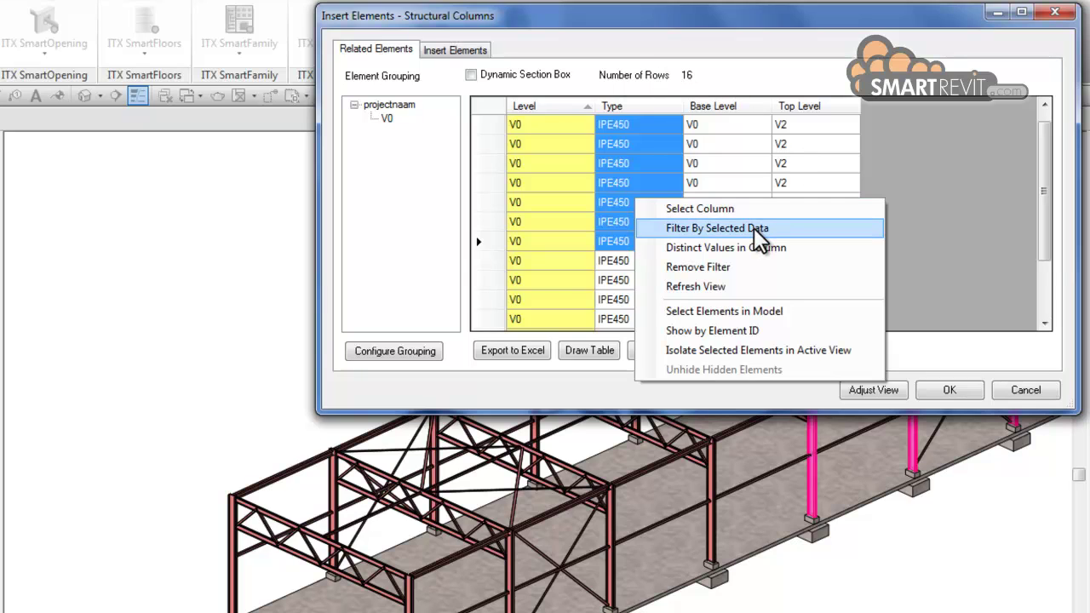
{"action": "left_click", "coordinate": [640, 125]}
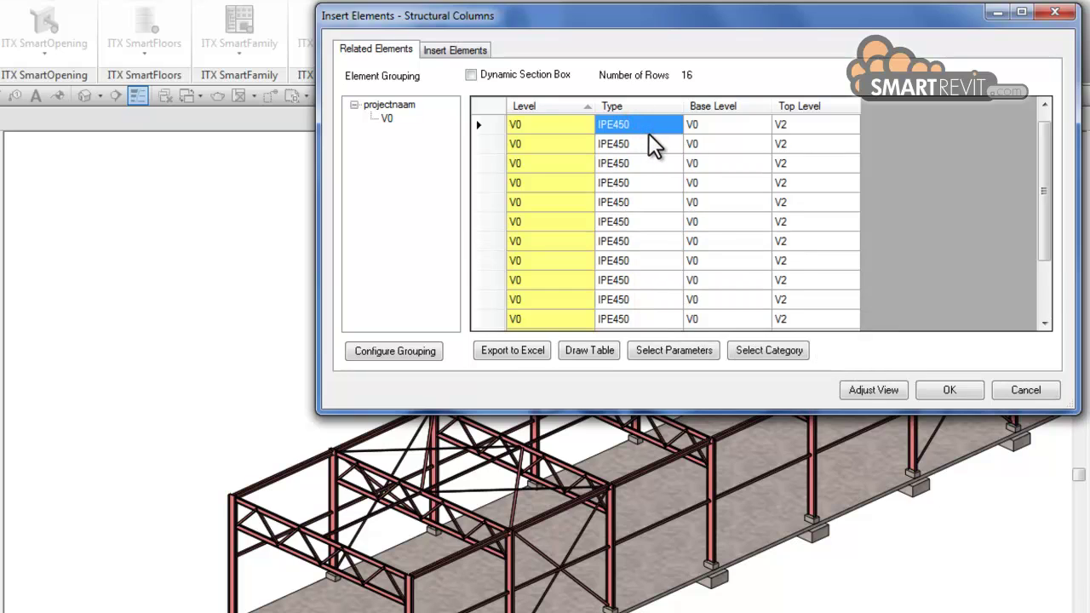
{"action": "left_click", "coordinate": [454, 51]}
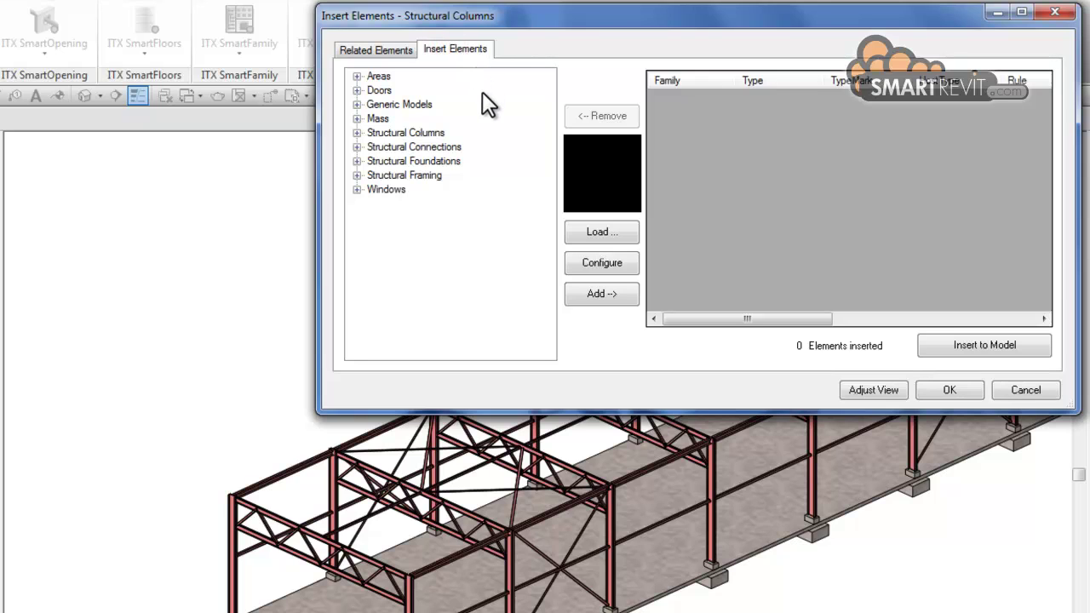
Step: Add 300_28_ISR_voetplaat type 190x450x15, insert it on all 16 columns, and confirm with OK
{"action": "double_click", "coordinate": [427, 146]}
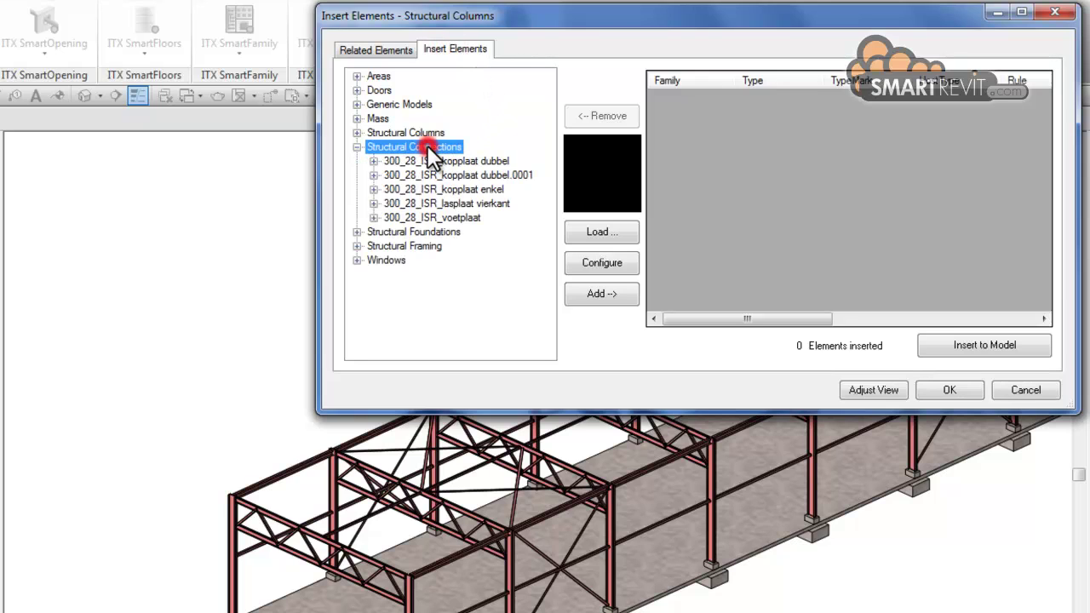
{"action": "double_click", "coordinate": [455, 218]}
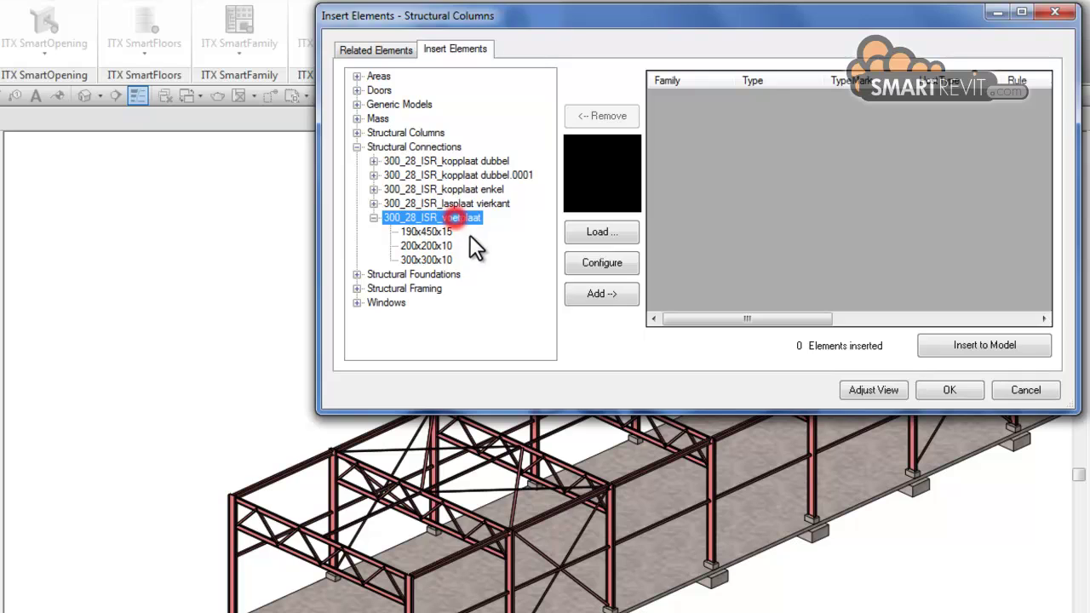
{"action": "left_click", "coordinate": [441, 232]}
{"action": "left_click", "coordinate": [605, 300]}
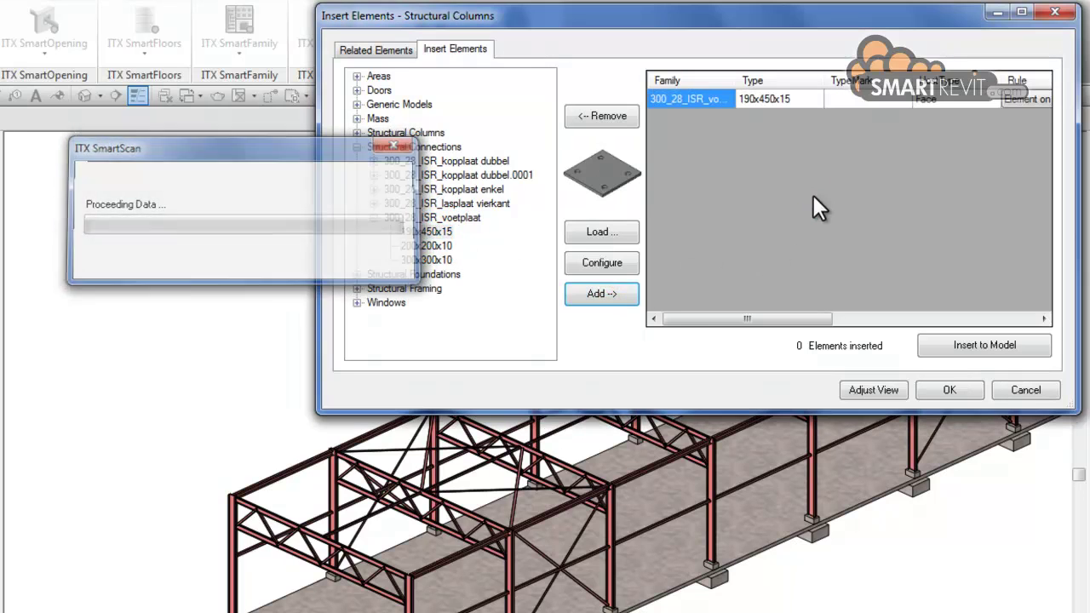
{"action": "left_click", "coordinate": [985, 344]}
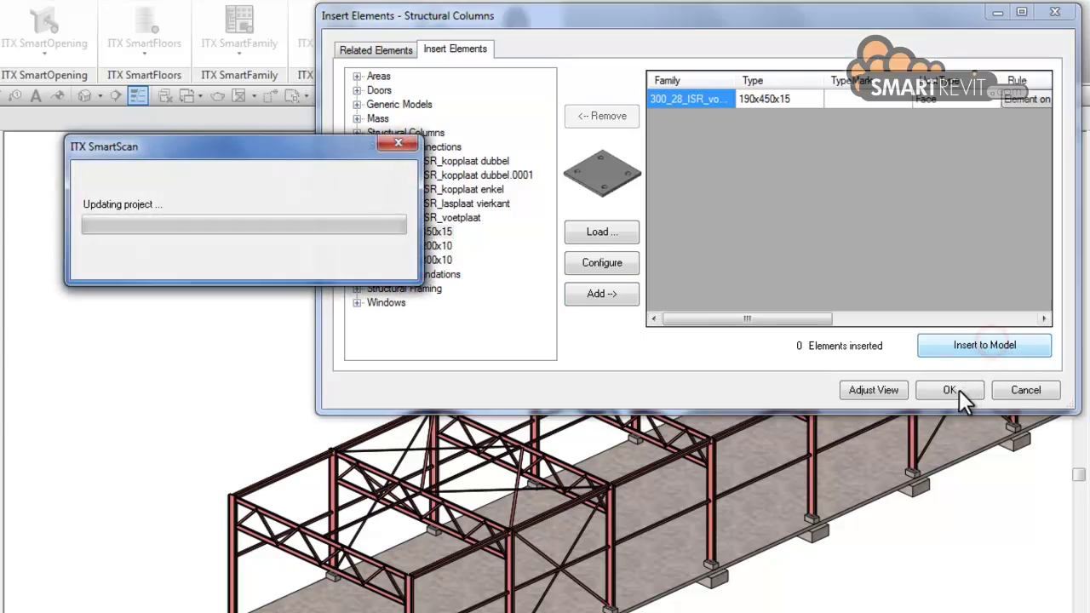
{"action": "left_click", "coordinate": [953, 389]}
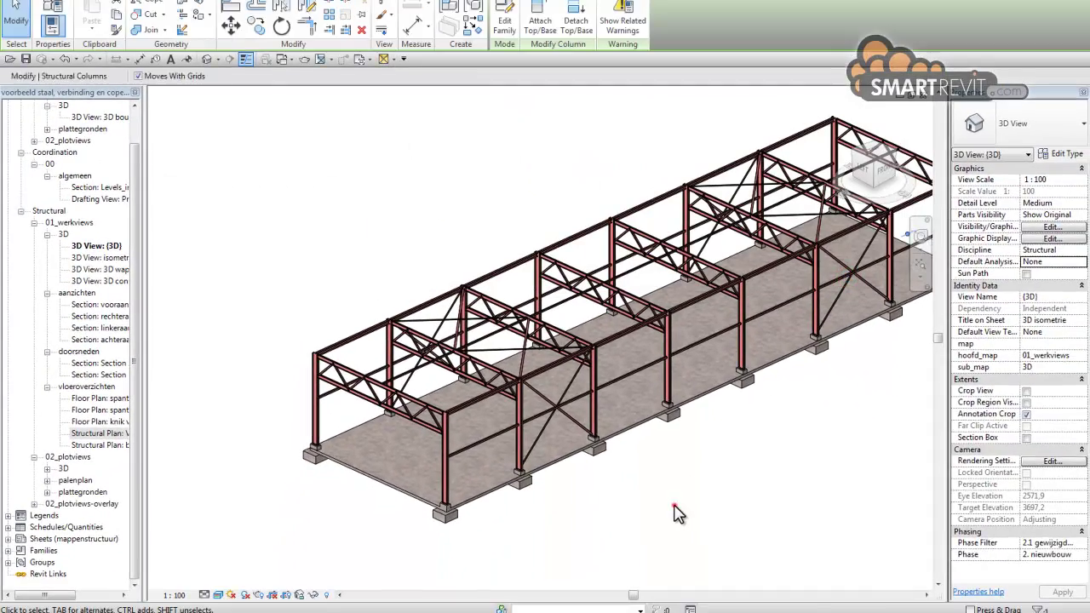
{"action": "left_click", "coordinate": [673, 506]}
{"action": "scroll", "coordinate": [539, 499], "scroll_direction": "up", "scroll_amount": 5}
{"action": "scroll", "coordinate": [510, 460], "scroll_direction": "up", "scroll_amount": 6}
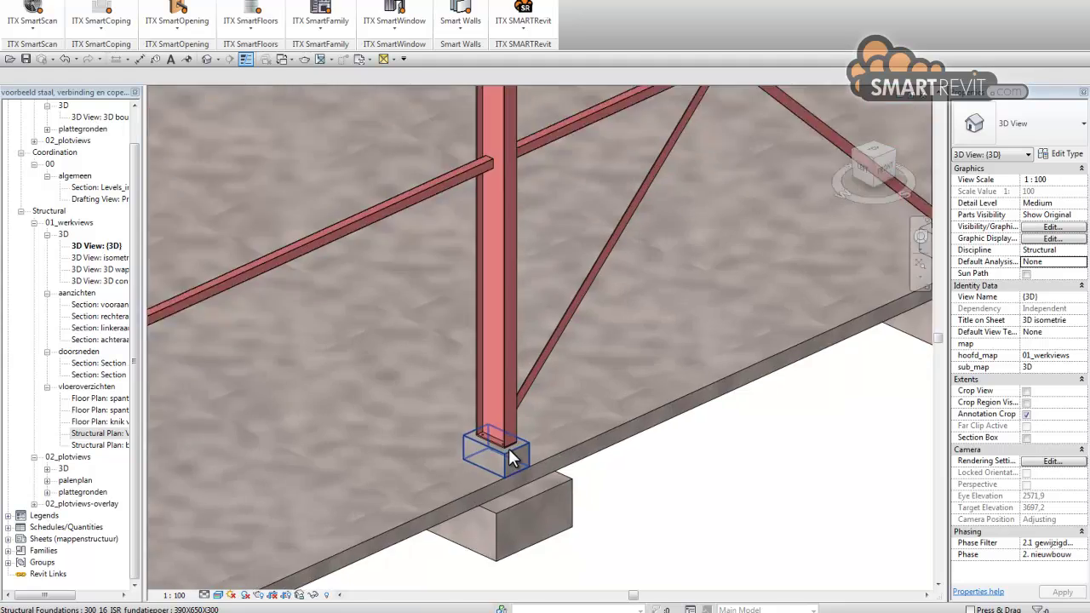
{"action": "scroll", "coordinate": [701, 272], "scroll_direction": "down", "scroll_amount": 4}
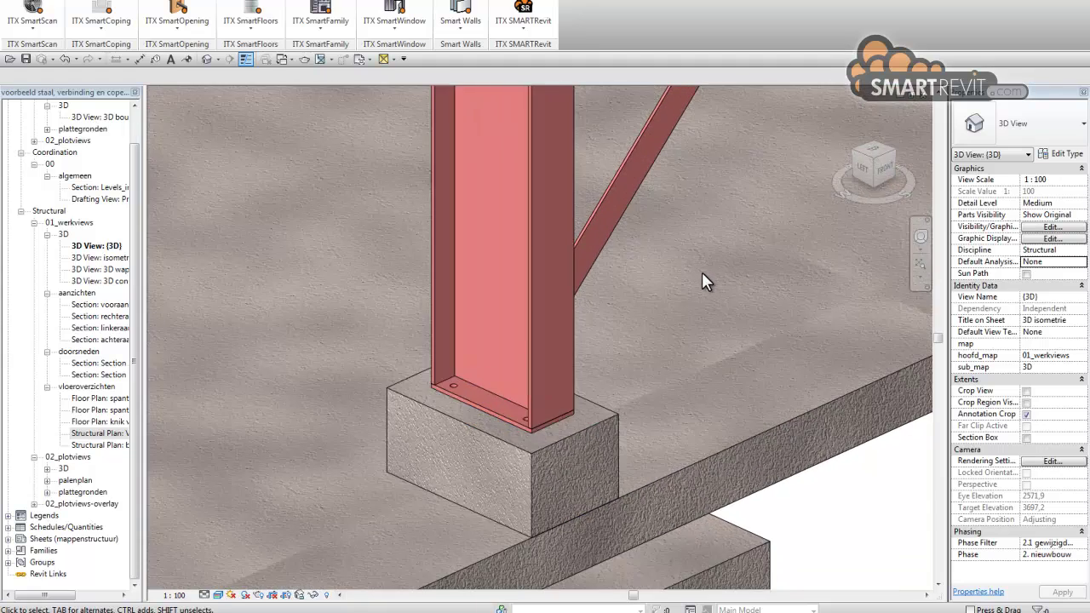
{"action": "middle_click_drag", "start_coordinate": [754, 272], "coordinate": [340, 369]}
{"action": "scroll", "coordinate": [567, 197], "scroll_direction": "up", "scroll_amount": 3}
{"action": "scroll", "coordinate": [567, 200], "scroll_direction": "down", "scroll_amount": 3}
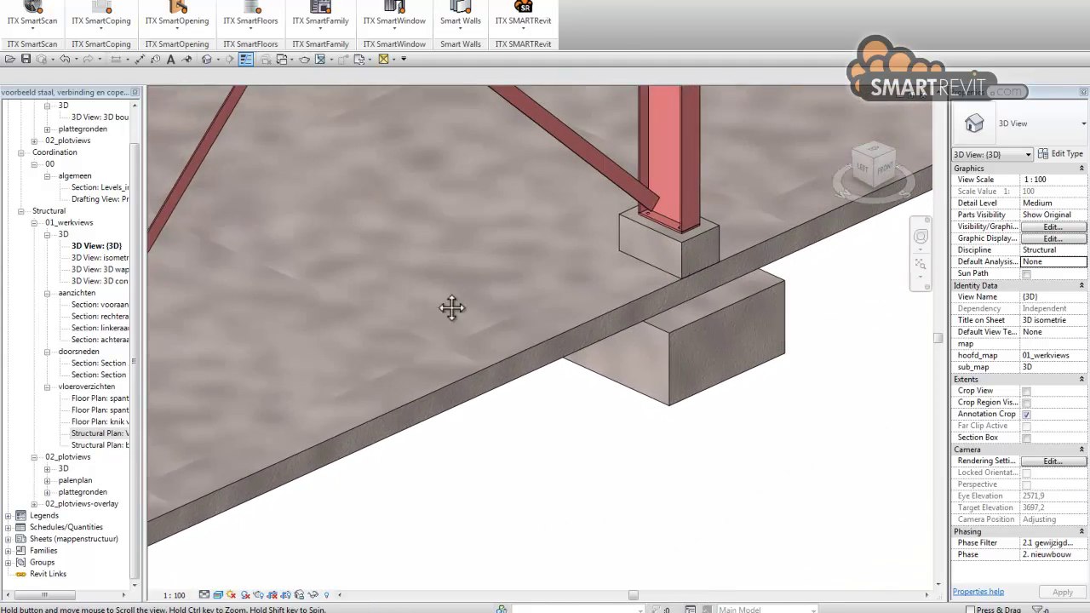
{"action": "scroll", "coordinate": [613, 263], "scroll_direction": "up", "scroll_amount": 3}
{"action": "middle_click_drag", "start_coordinate": [613, 262], "coordinate": [520, 318]}
{"action": "scroll", "coordinate": [666, 270], "scroll_direction": "down", "scroll_amount": 3}
{"action": "scroll", "coordinate": [503, 322], "scroll_direction": "up", "scroll_amount": 3}
{"action": "scroll", "coordinate": [499, 319], "scroll_direction": "up", "scroll_amount": 1}
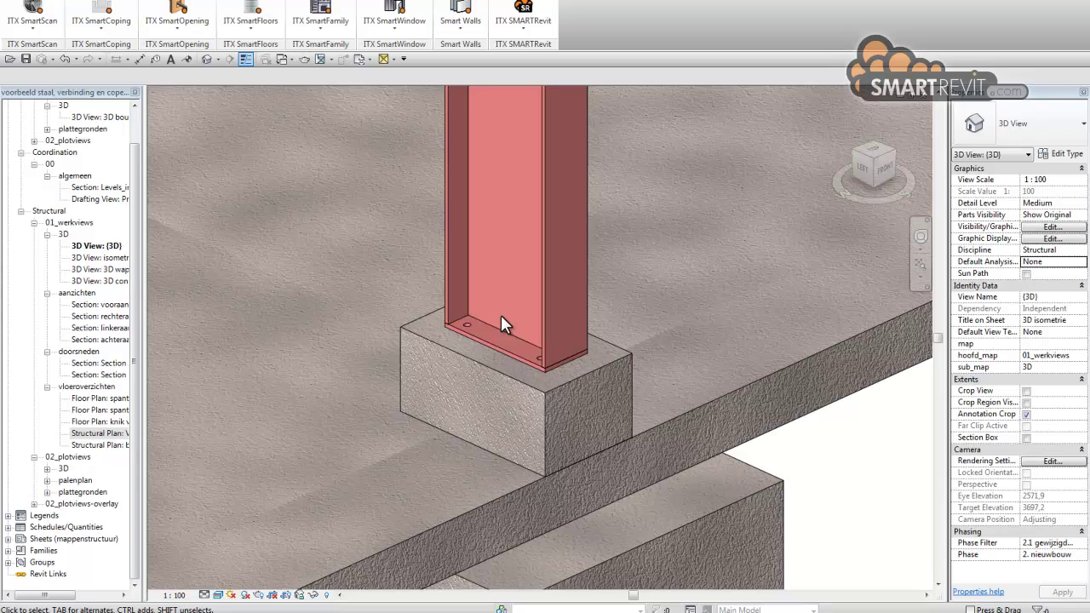
{"action": "scroll", "coordinate": [511, 300], "scroll_direction": "down", "scroll_amount": 2}
{"action": "scroll", "coordinate": [443, 251], "scroll_direction": "down", "scroll_amount": 10}
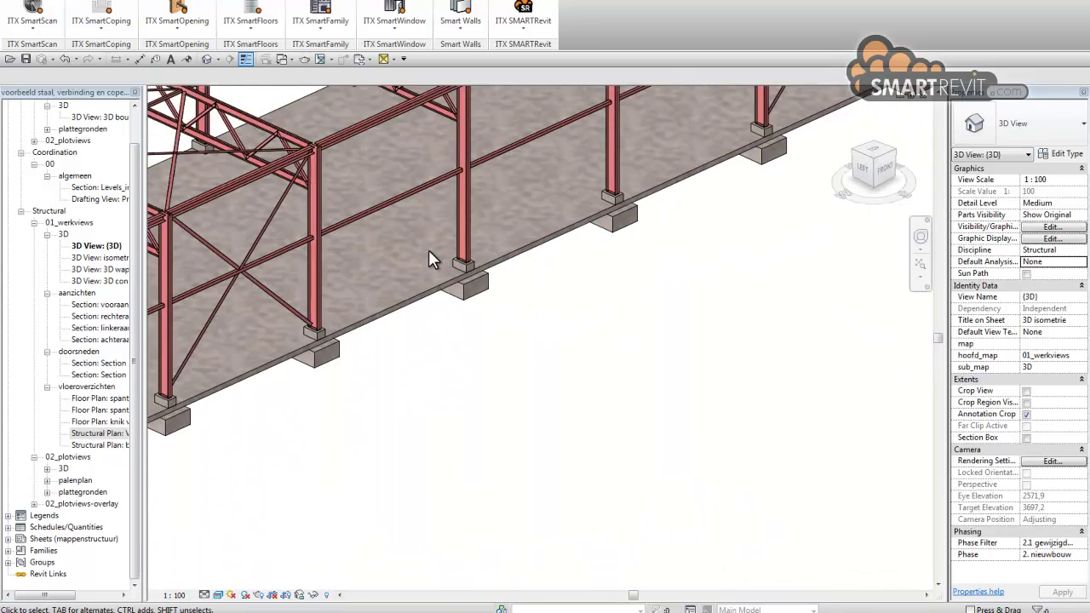